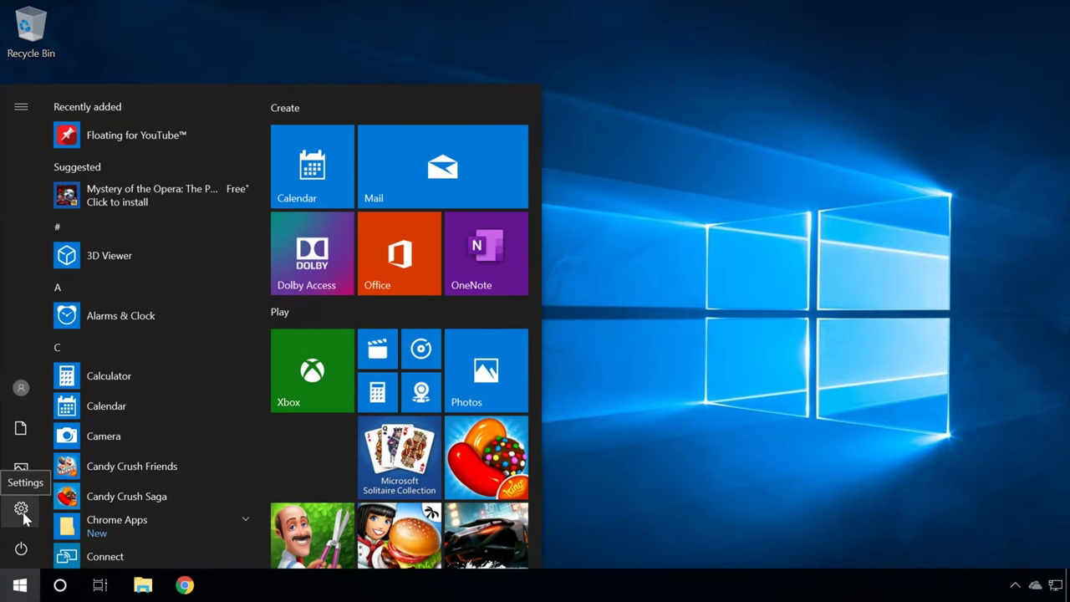
# Open the Windows Insider Program page under the Update & Security settings.
pyautogui.click(21, 509)
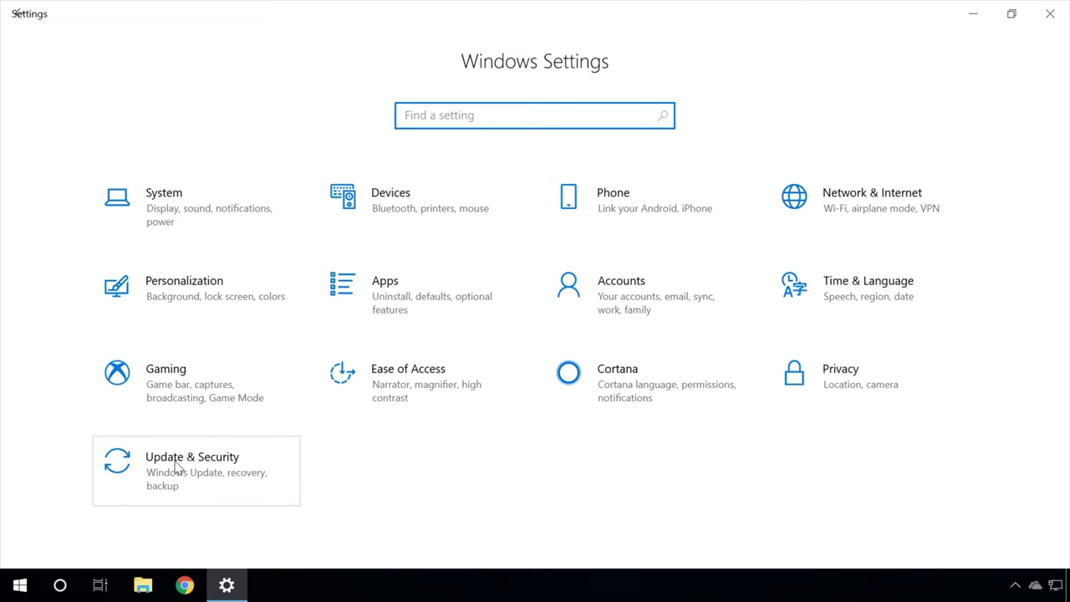
pyautogui.click(176, 465)
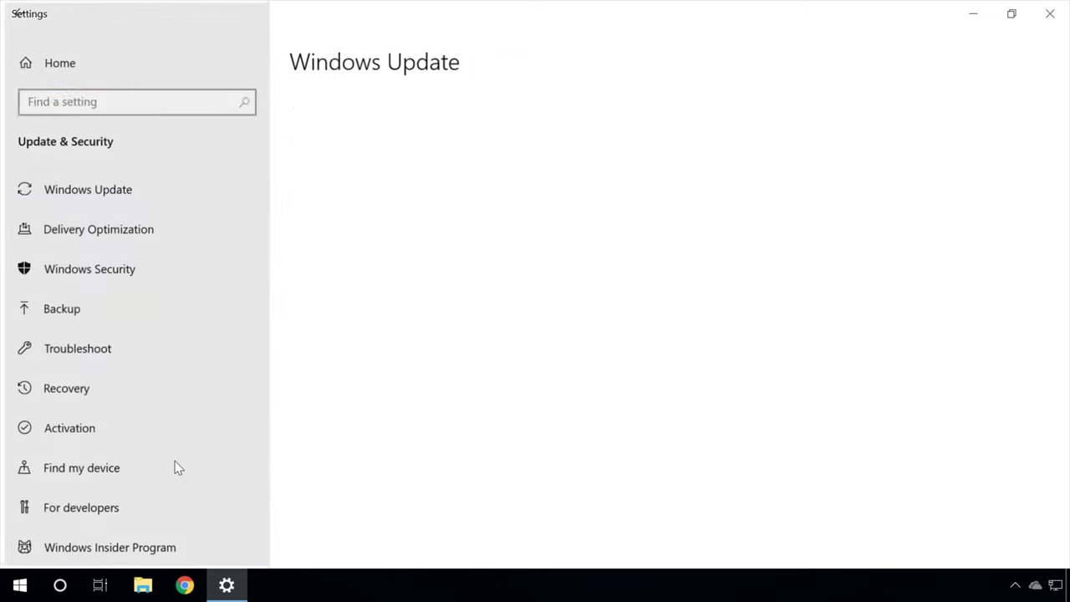
pyautogui.click(104, 552)
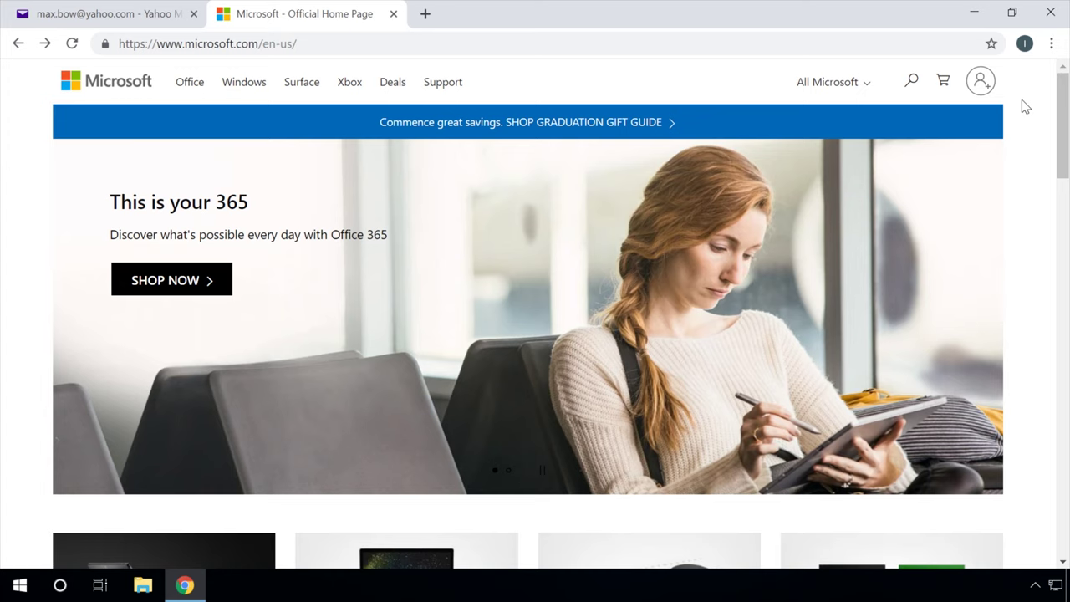
# Start a new Microsoft account from the Microsoft website, using the existing email address and a new account password.
pyautogui.click(980, 82)
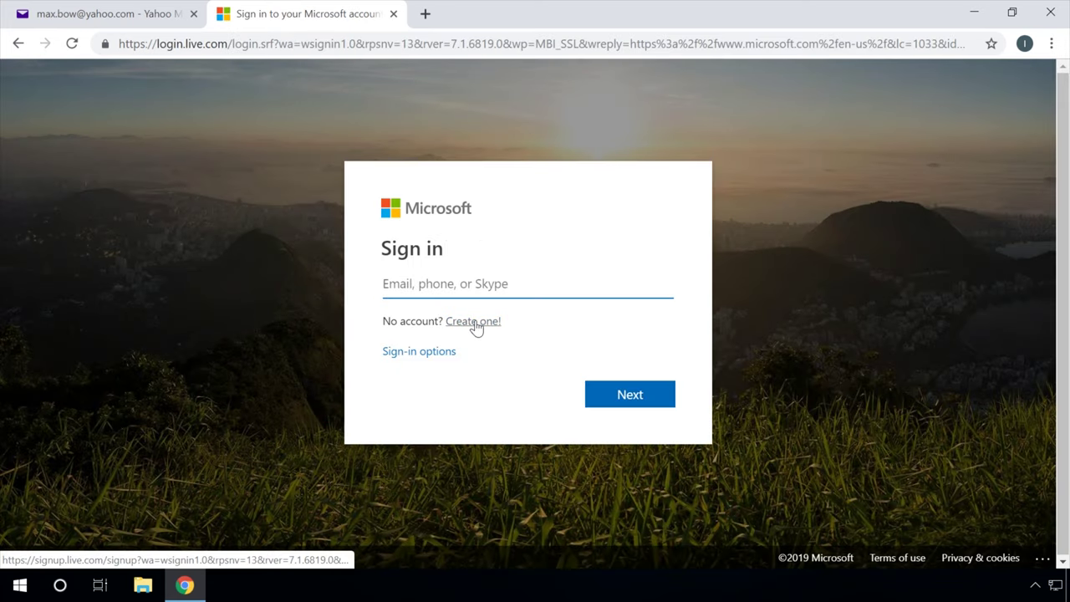
pyautogui.click(474, 325)
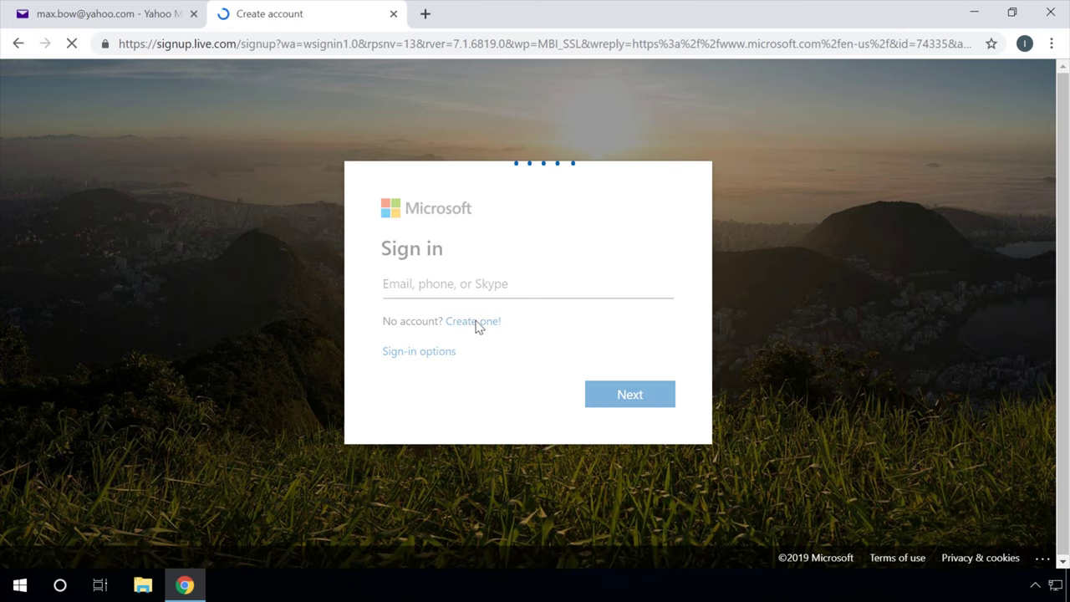
pyautogui.hotkey('ctrl', 'v')
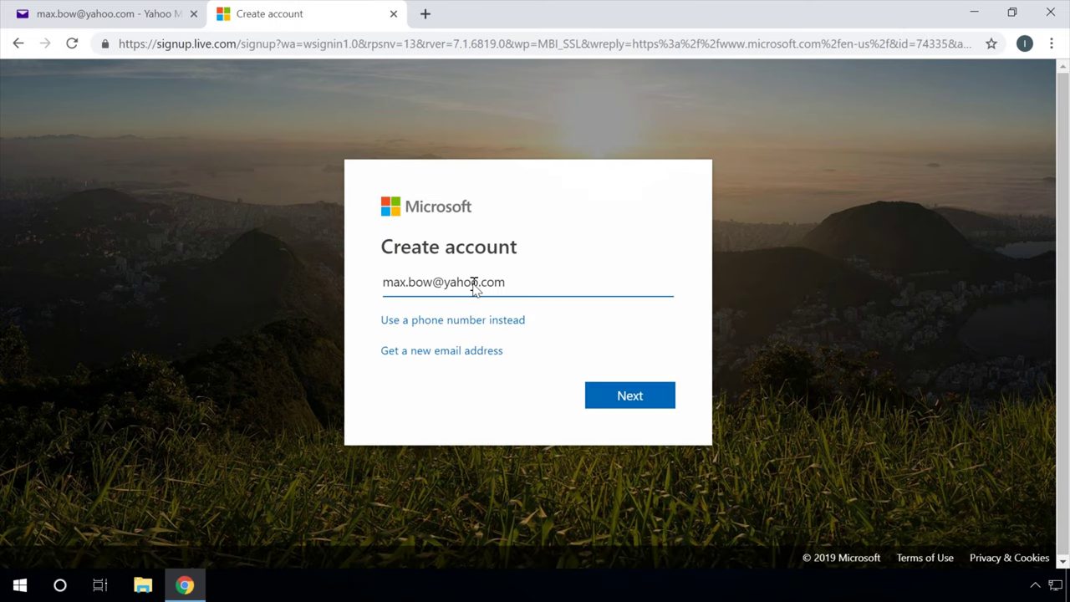
pyautogui.click(611, 396)
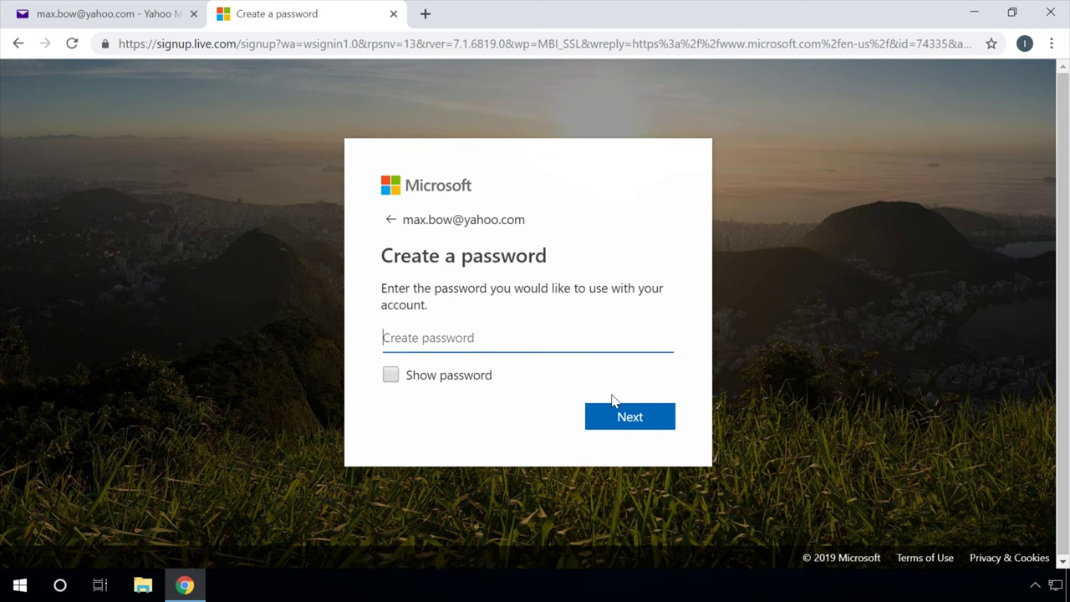
pyautogui.write('•••••')
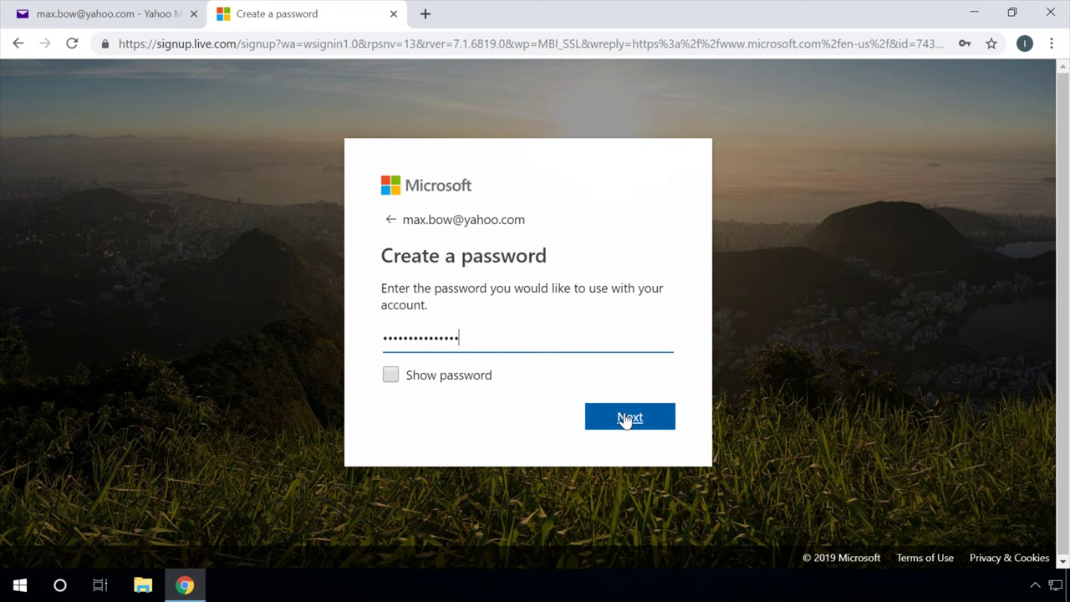
pyautogui.click(626, 419)
# Enter the account holder's first and last name and submit them.
pyautogui.write('M')
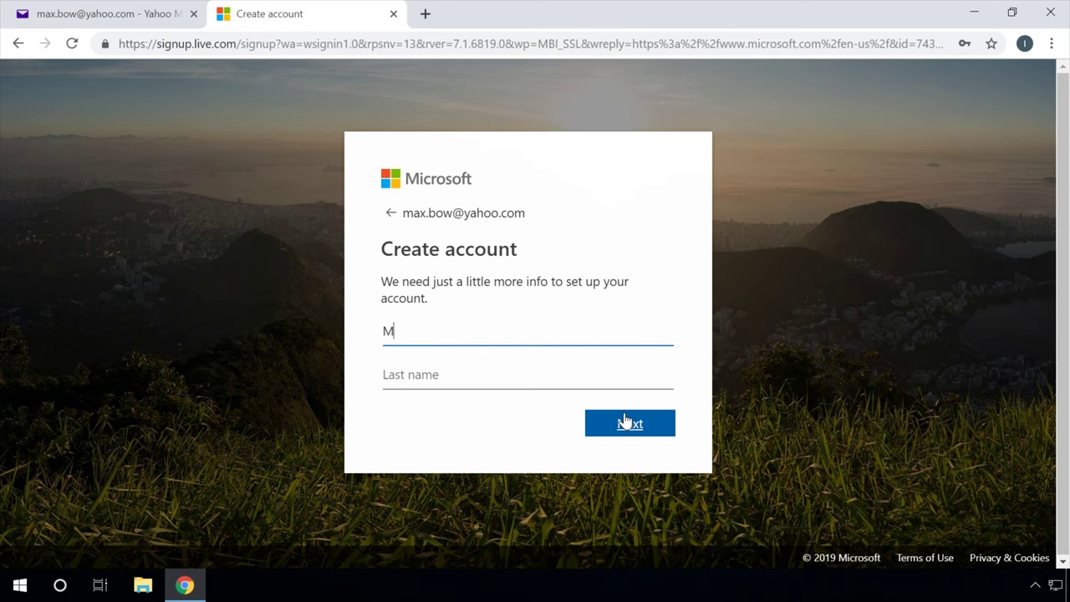
pyautogui.write('ax')
pyautogui.press('Tab')
pyautogui.write('B')
pyautogui.click(627, 423)
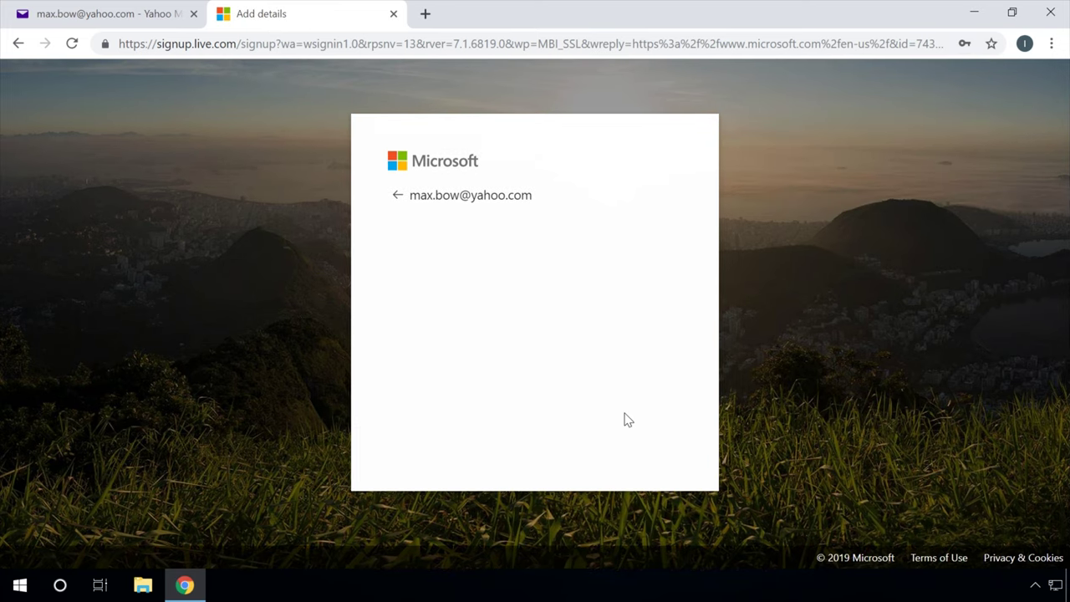
# Fill in the date of birth in the account details and continue to the email verification.
pyautogui.click(630, 442)
pyautogui.click(439, 402)
pyautogui.click(477, 306)
pyautogui.click(522, 401)
pyautogui.click(499, 341)
pyautogui.click(632, 401)
pyautogui.scroll(-15, 623, 251)
pyautogui.scroll(10, 623, 167)
pyautogui.click(623, 98)
pyautogui.click(636, 443)
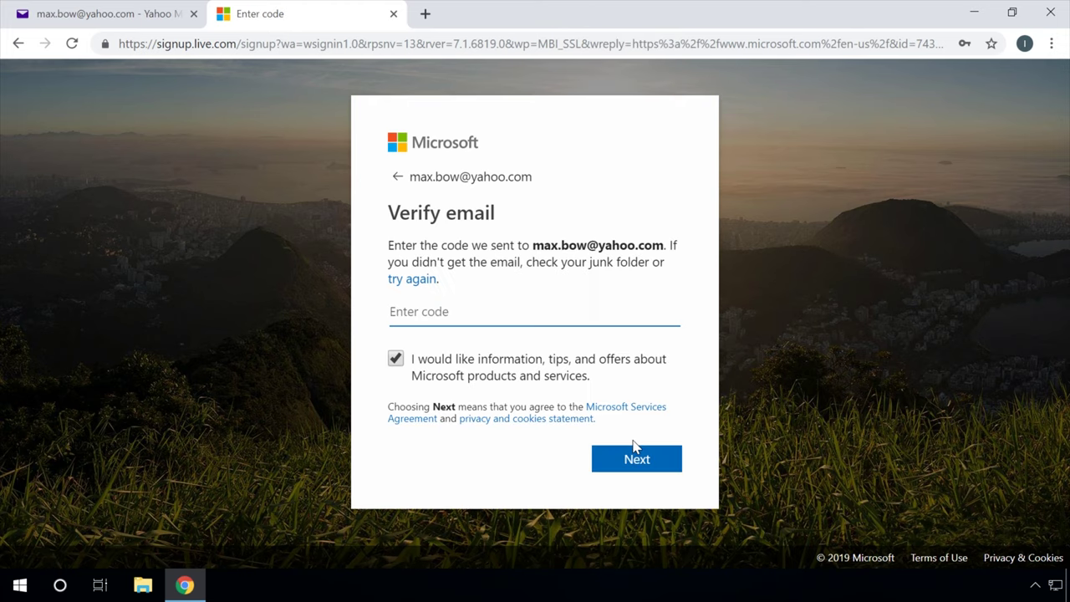
# Open Microsoft's verification email in the Yahoo mailbox and copy the security code from it.
pyautogui.click(156, 25)
pyautogui.click(268, 232)
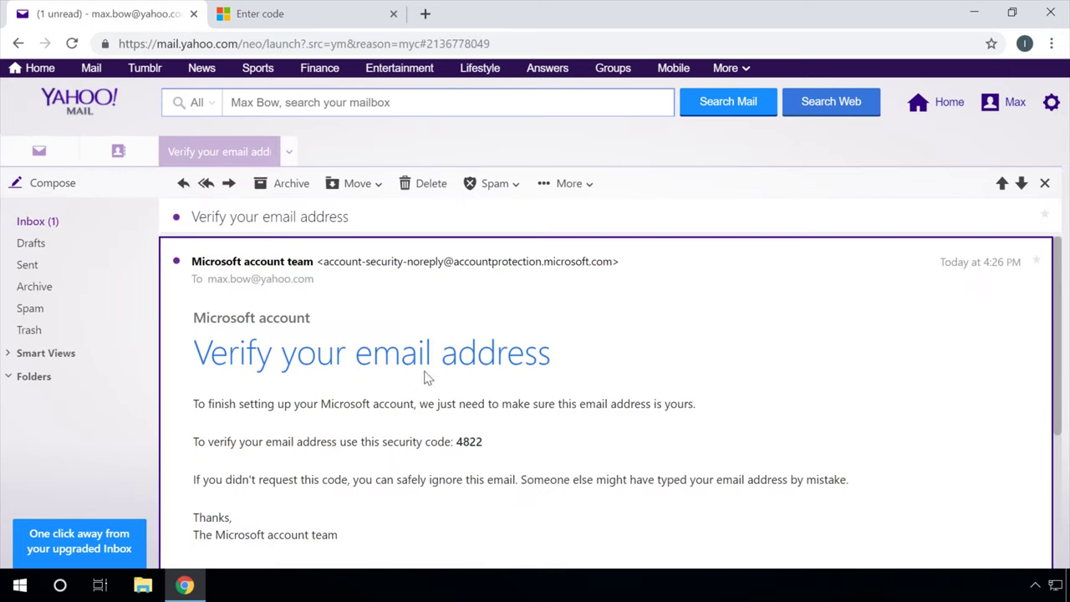
pyautogui.doubleClick(467, 442)
pyautogui.rightClick(471, 445)
pyautogui.click(502, 452)
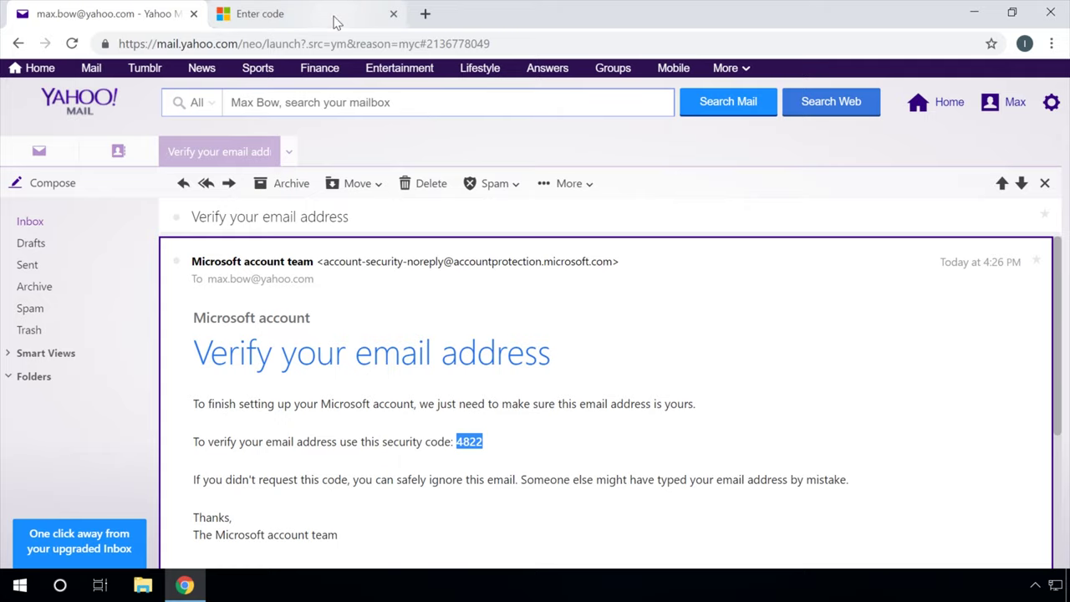
# Paste the security code into the Microsoft account email verification and submit it.
pyautogui.click(259, 13)
pyautogui.rightClick(492, 315)
pyautogui.click(540, 424)
pyautogui.click(636, 464)
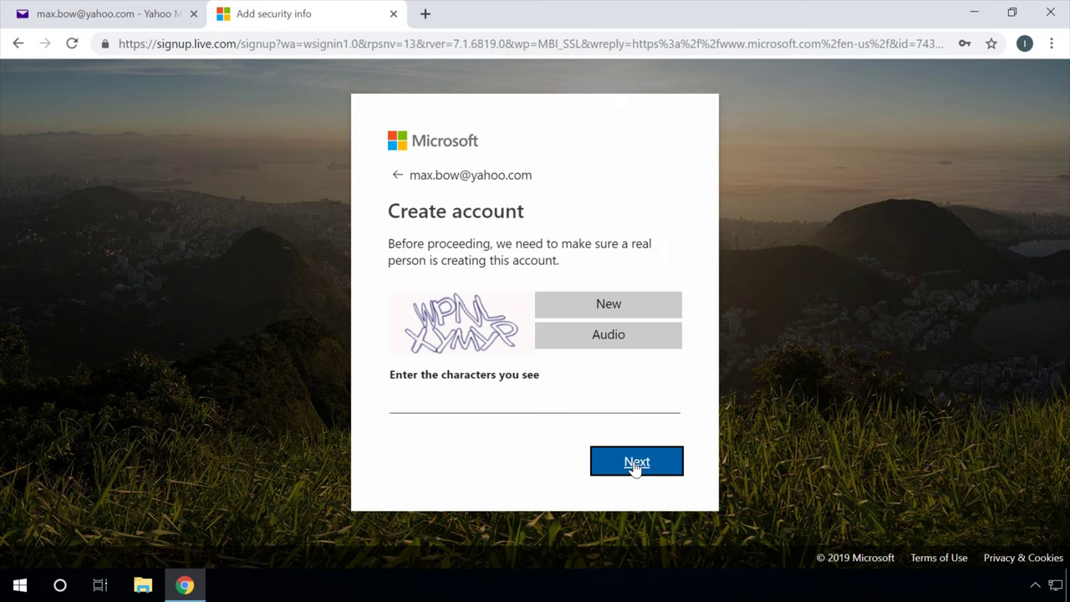
# Enter the characters shown in the captcha image and submit them to finish creating the account.
pyautogui.click(483, 405)
pyautogui.write('WPNLXYMYP')
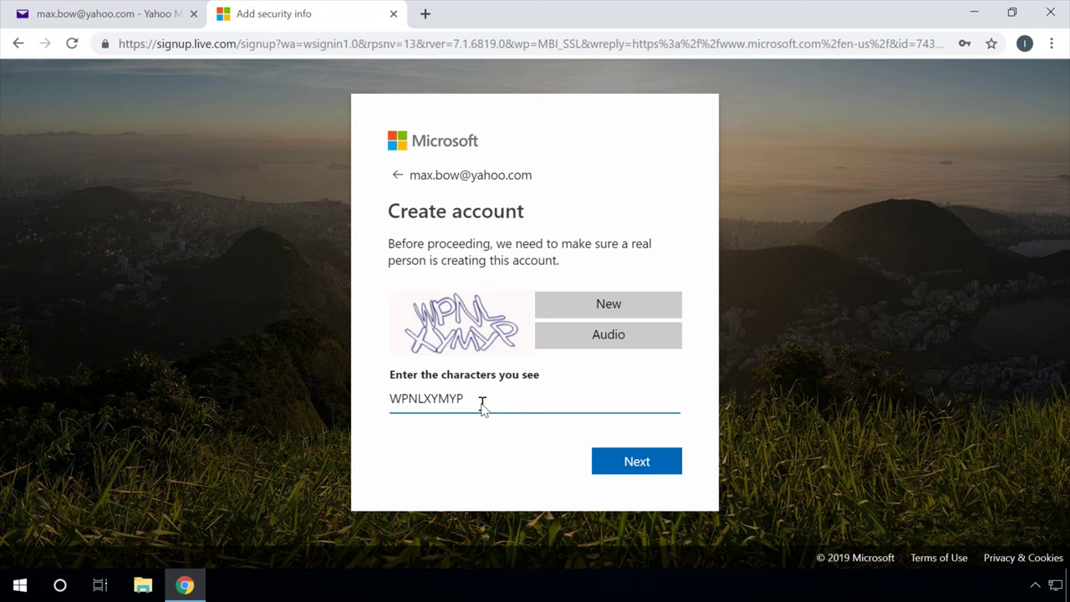
pyautogui.click(627, 464)
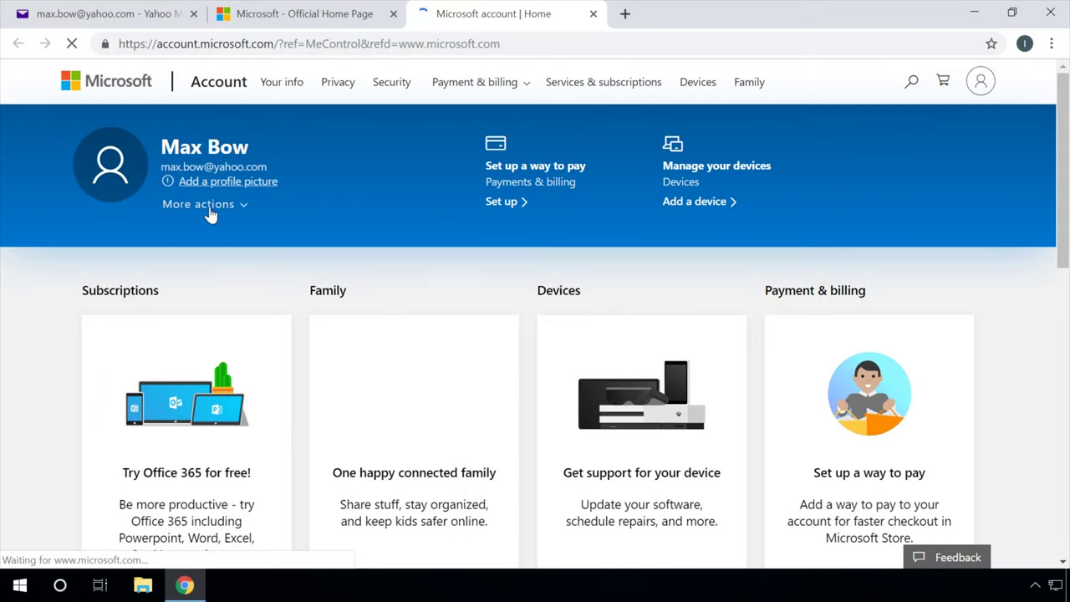
# Open the new account's profile information and bring up the name for editing.
pyautogui.click(205, 204)
pyautogui.click(222, 241)
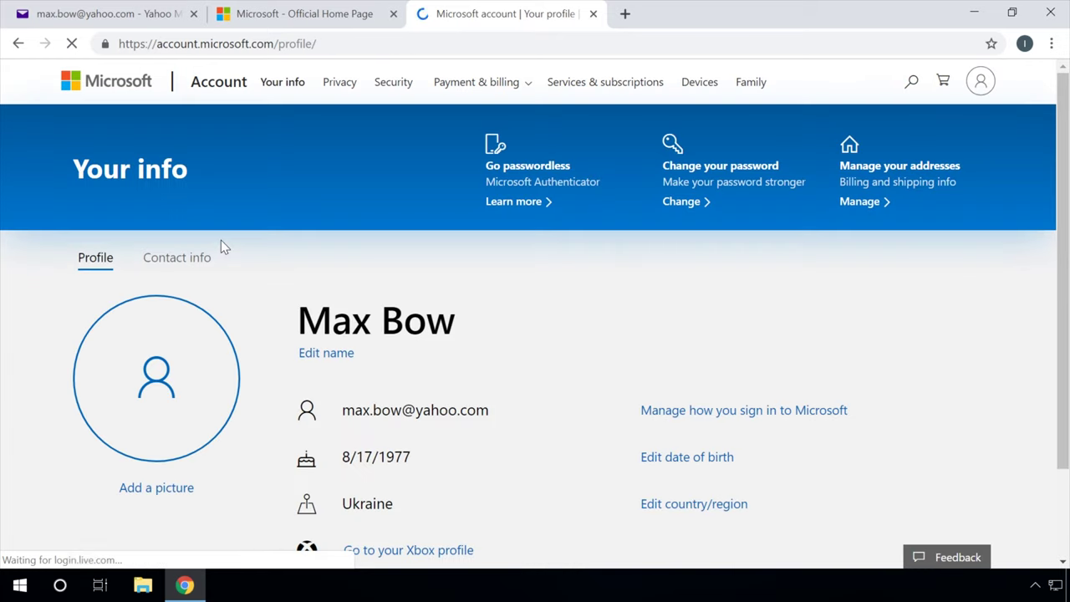
pyautogui.scroll(-1, 221, 240)
pyautogui.click(338, 270)
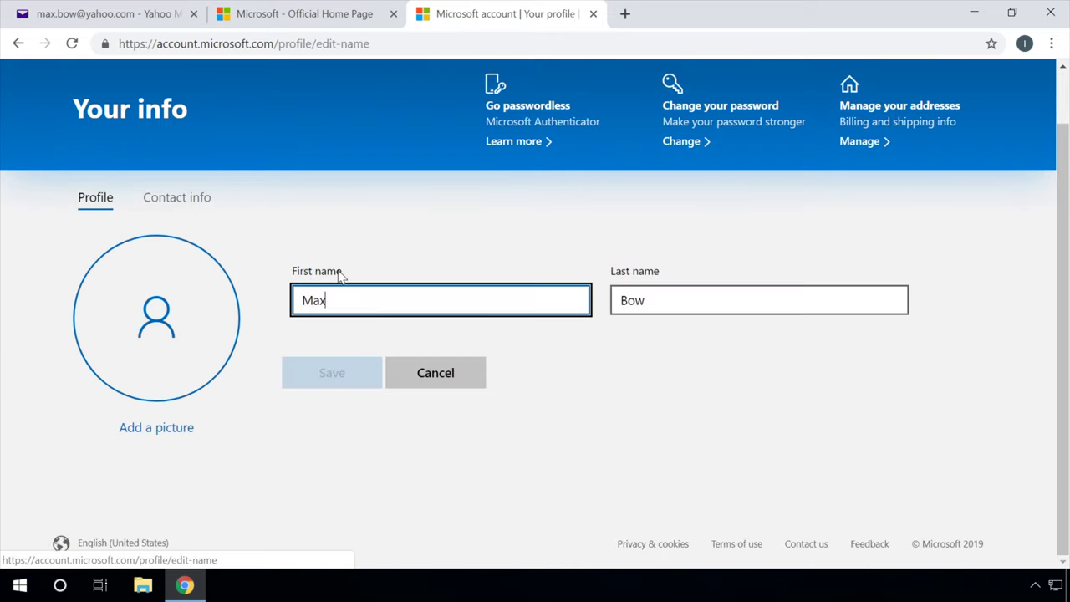
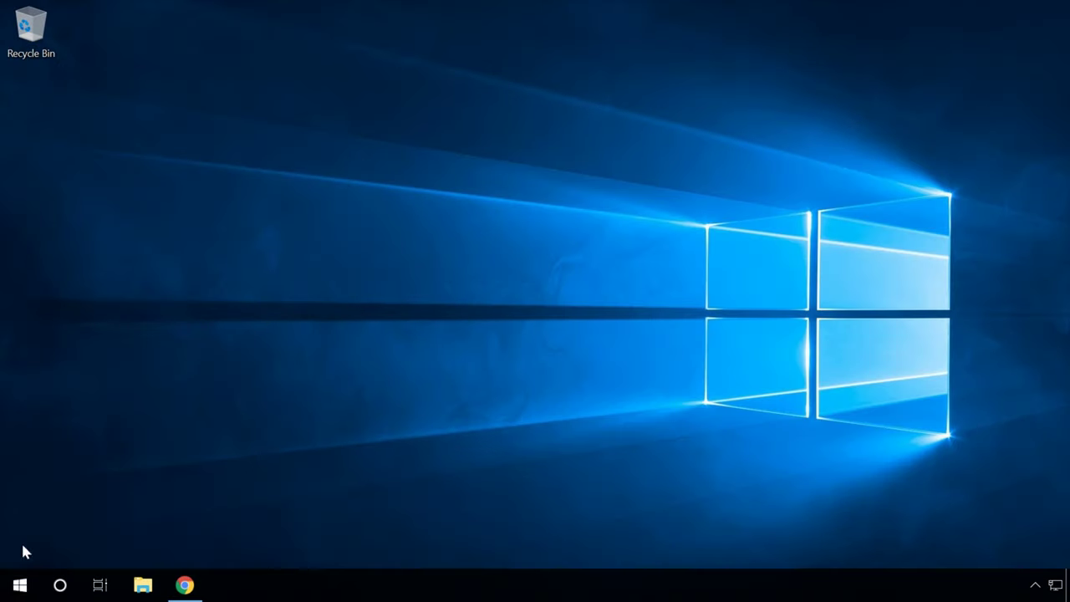
# Open the Accounts settings in Windows and choose to sign in with a Microsoft account instead of the local account.
pyautogui.click(20, 584)
pyautogui.click(21, 508)
pyautogui.click(593, 284)
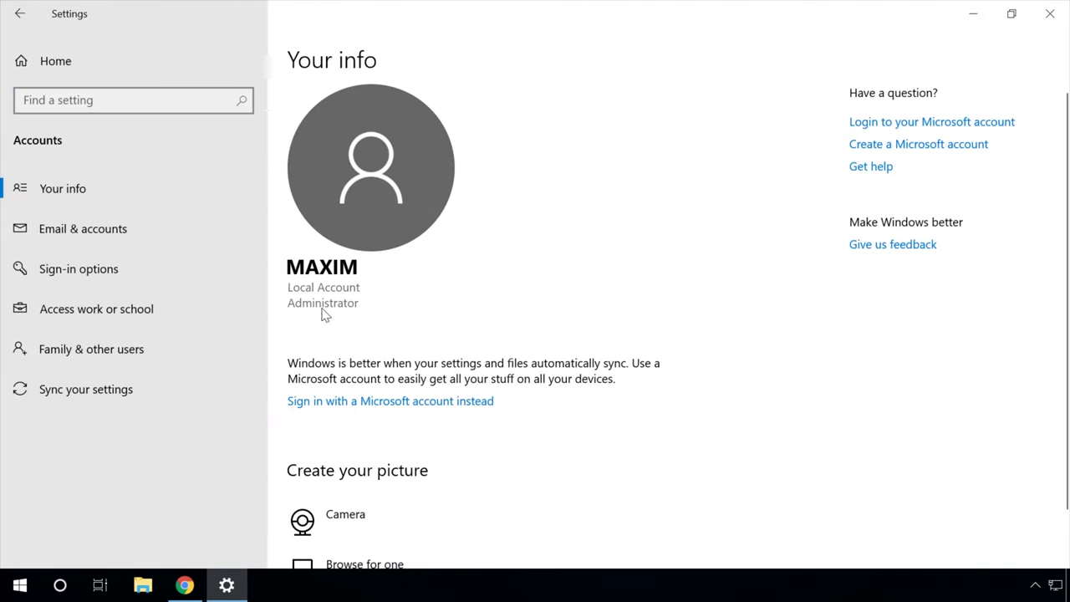
pyautogui.click(337, 404)
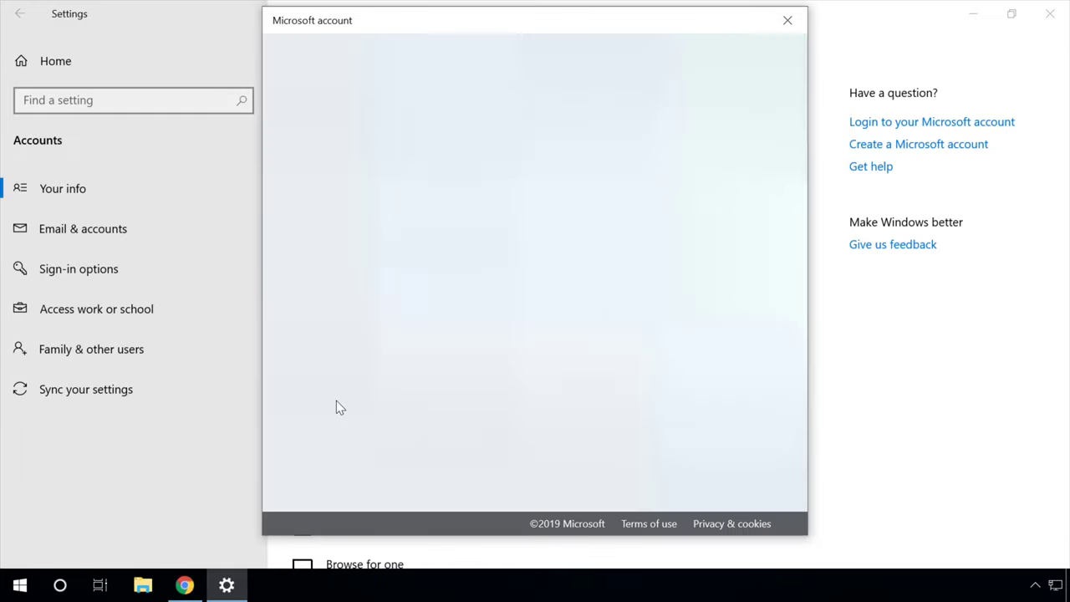
# Sign in with the Microsoft account's email and password, continuing past the current Windows password and PIN creation pages.
pyautogui.hotkey('ctrl', 'v')
pyautogui.click(626, 373)
pyautogui.write('•••••••••••••••')
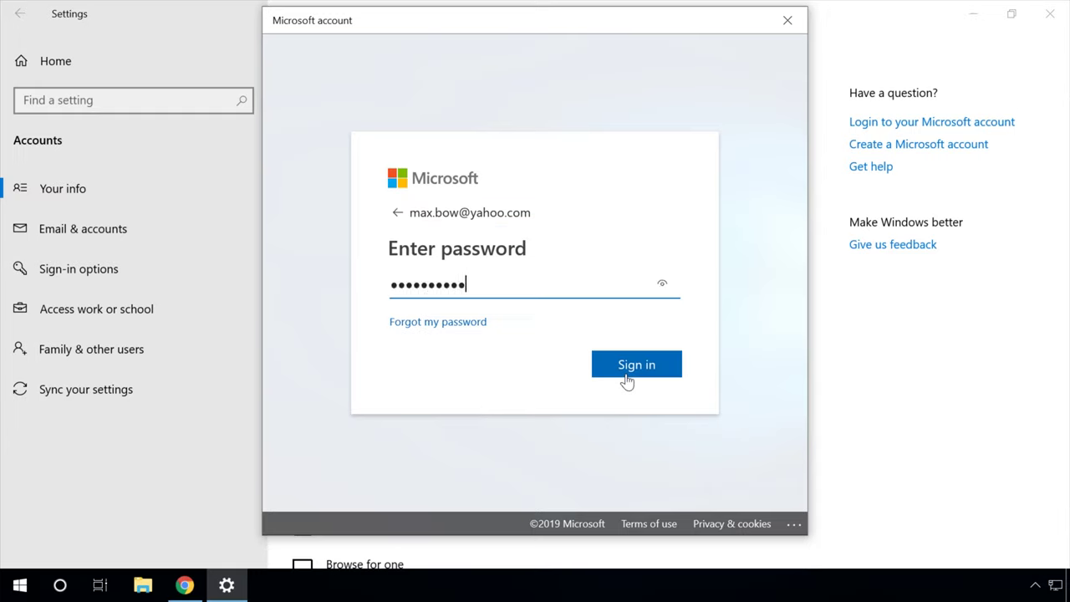
pyautogui.click(627, 373)
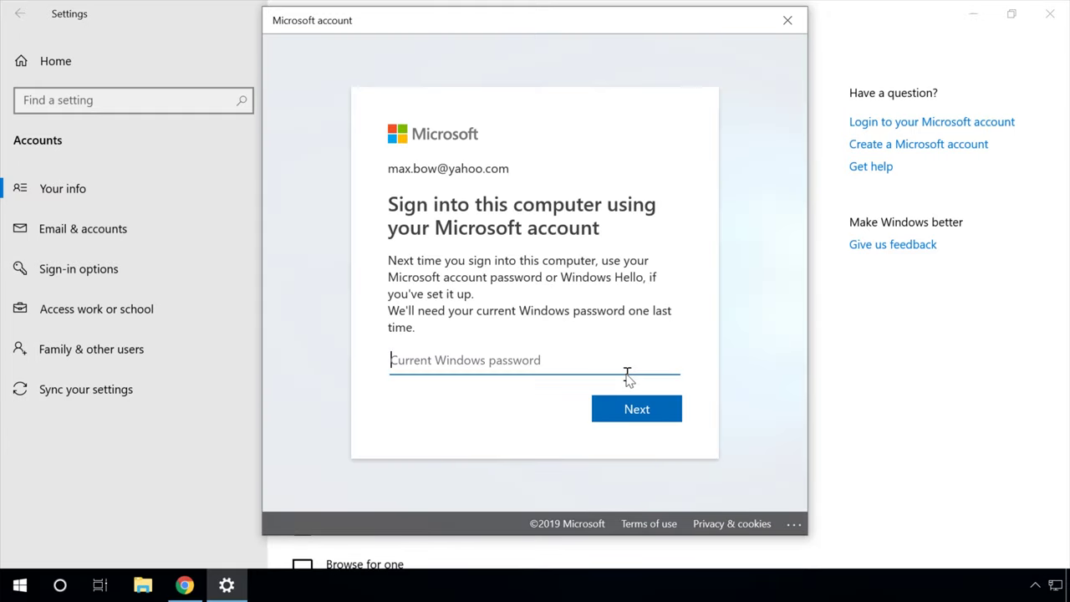
pyautogui.click(629, 406)
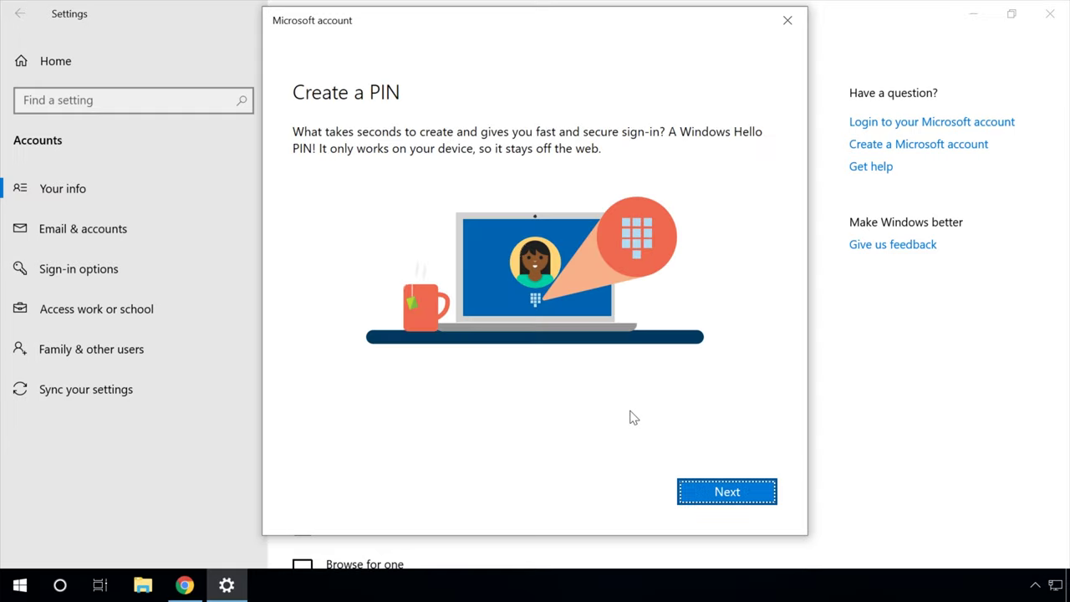
pyautogui.click(712, 497)
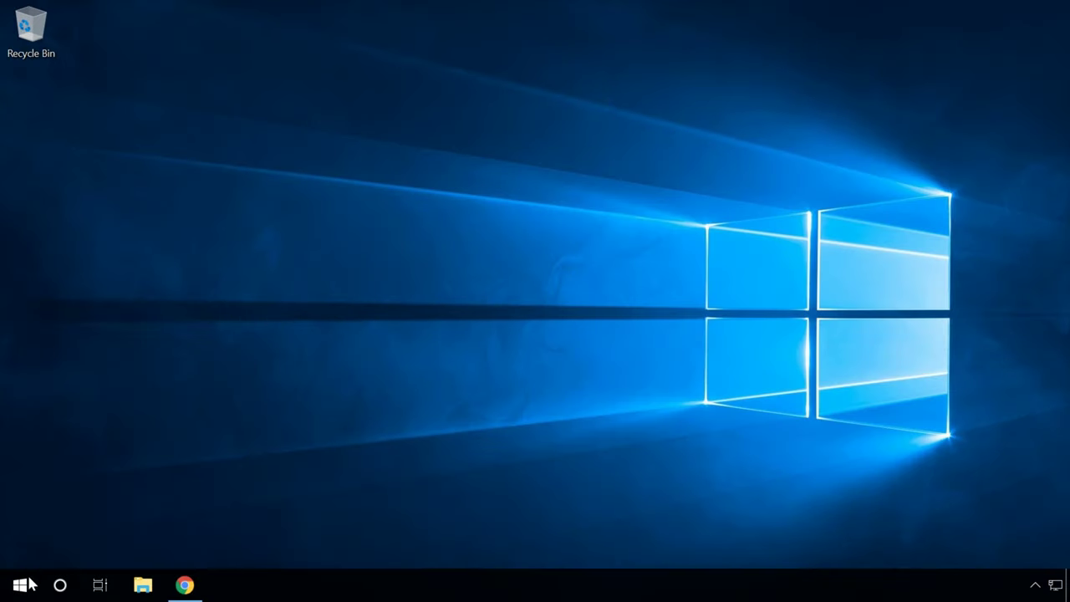
# Reopen Windows Settings and go to the Windows Insider Program page under Update & Security.
pyautogui.click(30, 581)
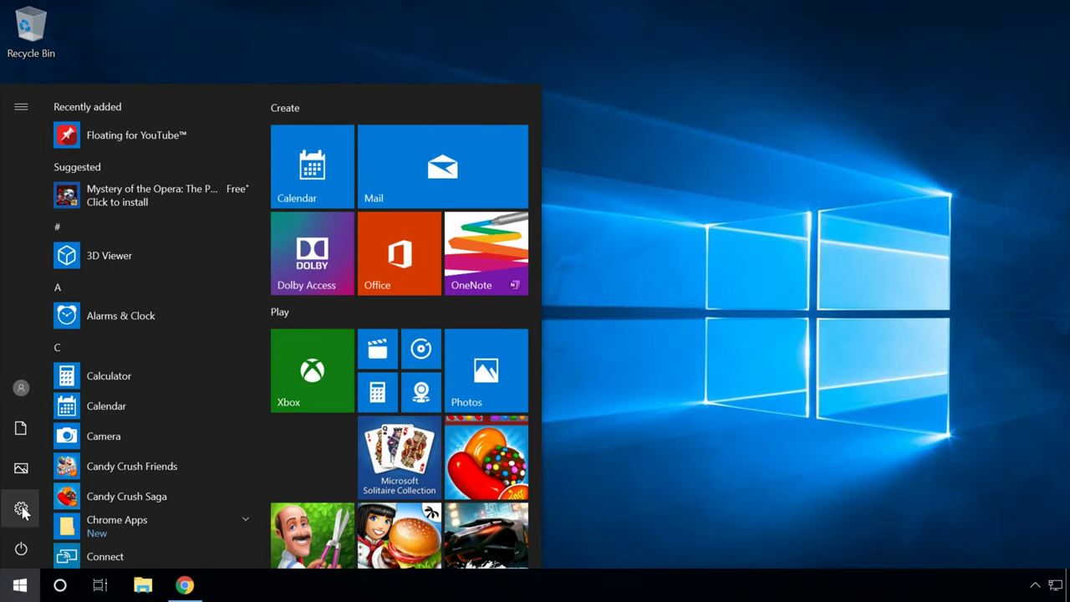
pyautogui.click(21, 508)
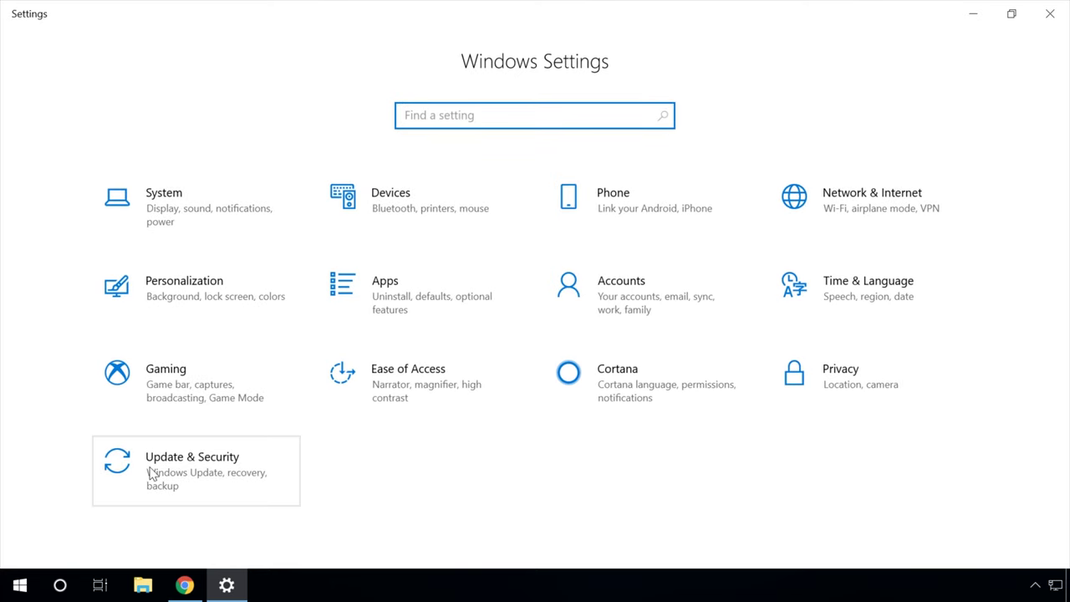
pyautogui.click(150, 469)
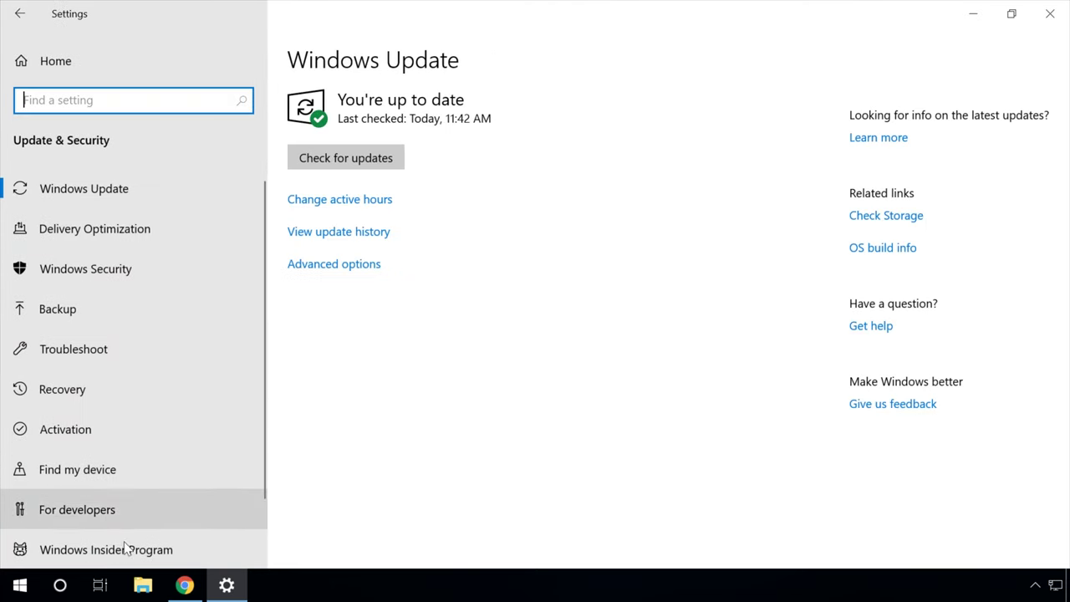
pyautogui.click(124, 551)
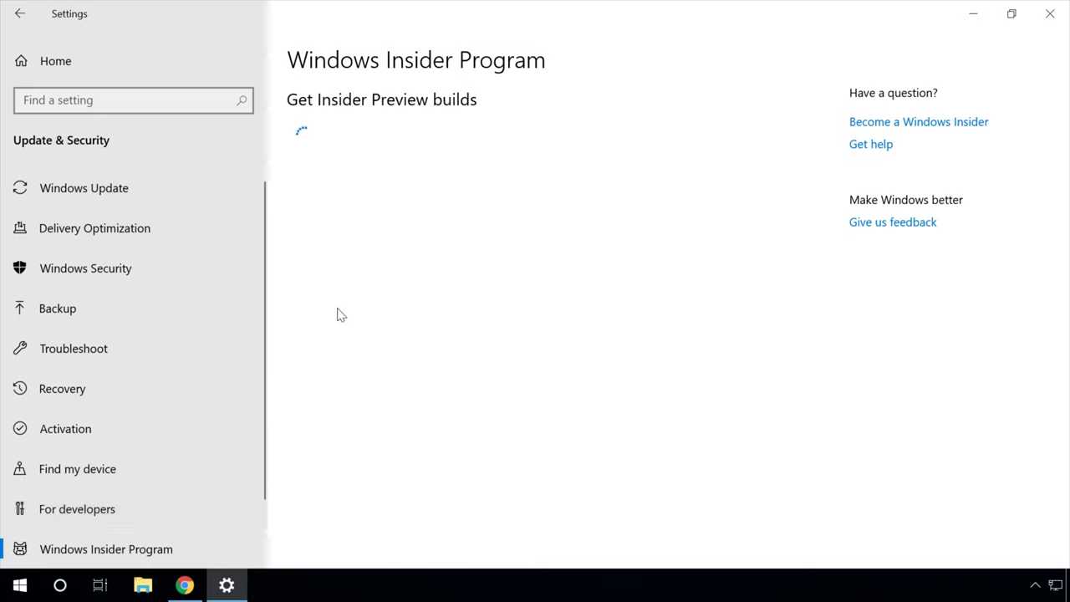
# Get started with Insider Preview builds and link the signed-in Microsoft account to the program.
pyautogui.click(335, 186)
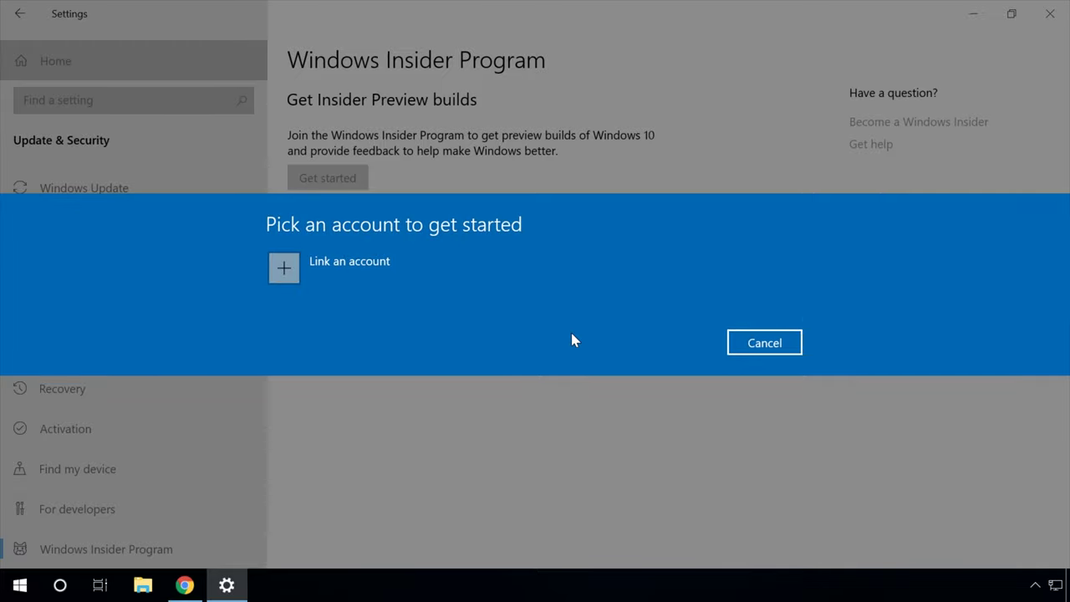
pyautogui.click(367, 280)
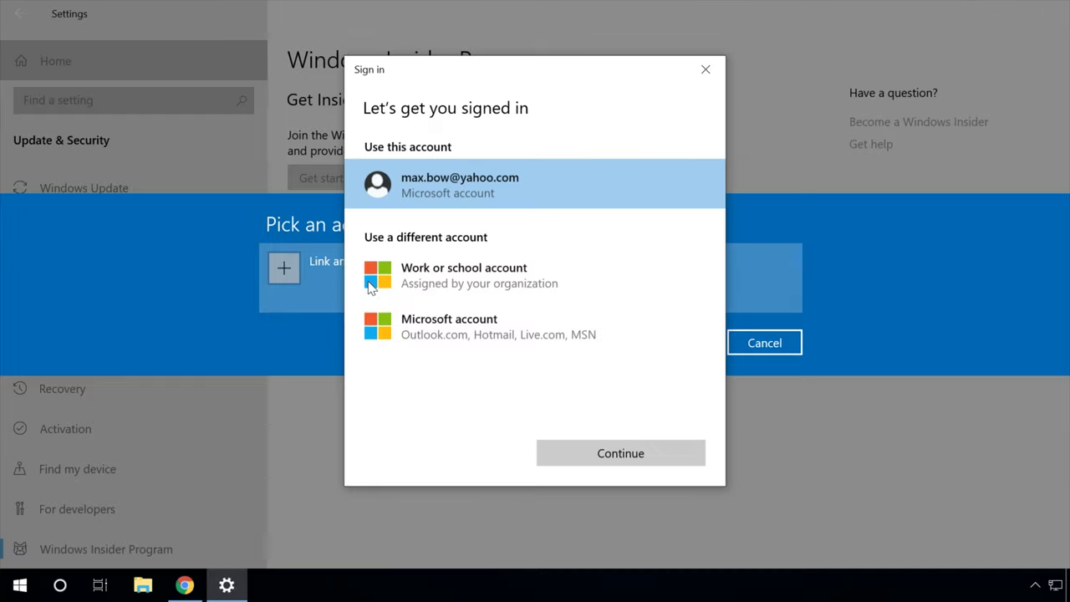
pyautogui.click(592, 456)
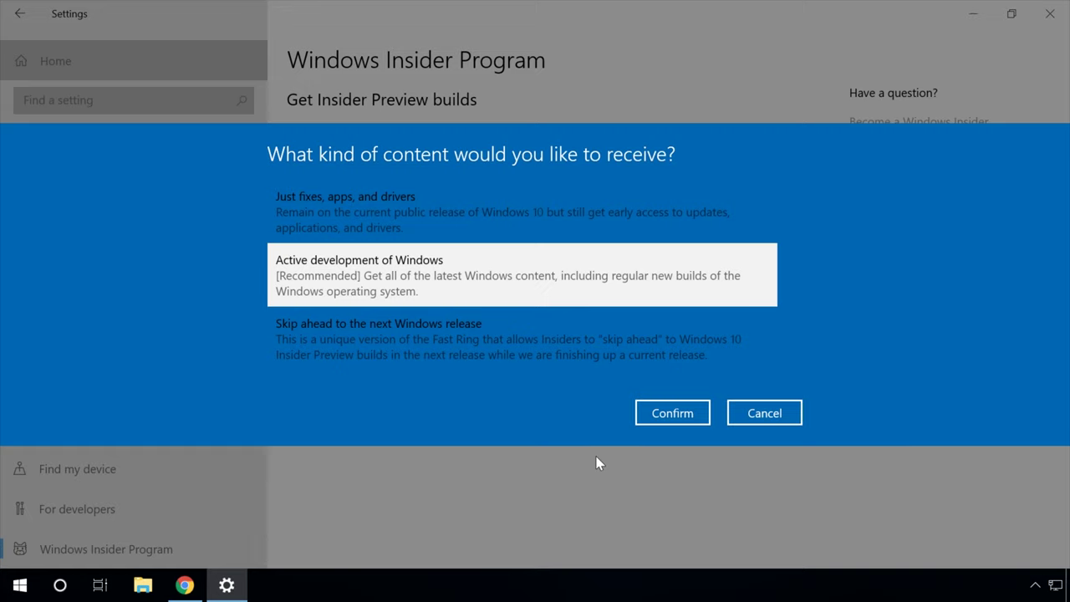
# Confirm Active development of Windows as the content and Slow as the pace, and accept the Insider Program terms.
pyautogui.click(662, 418)
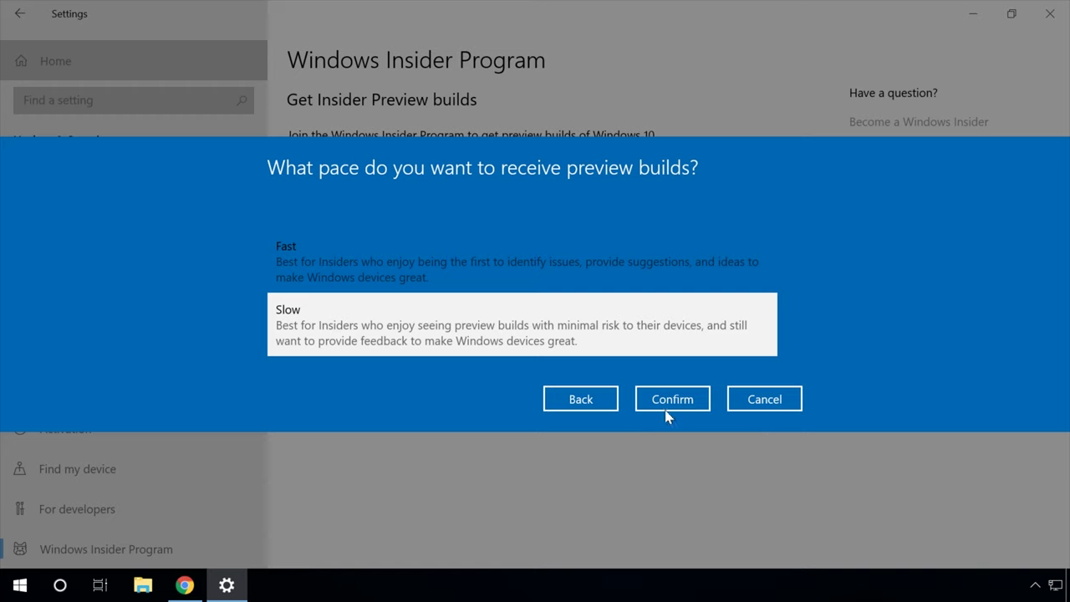
pyautogui.click(674, 403)
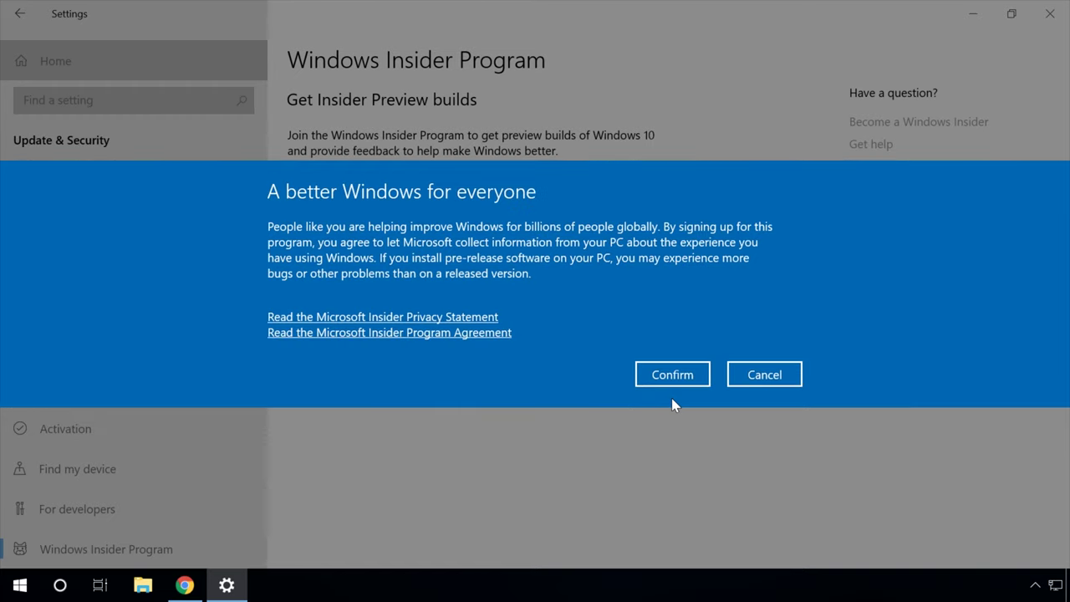
pyautogui.click(678, 378)
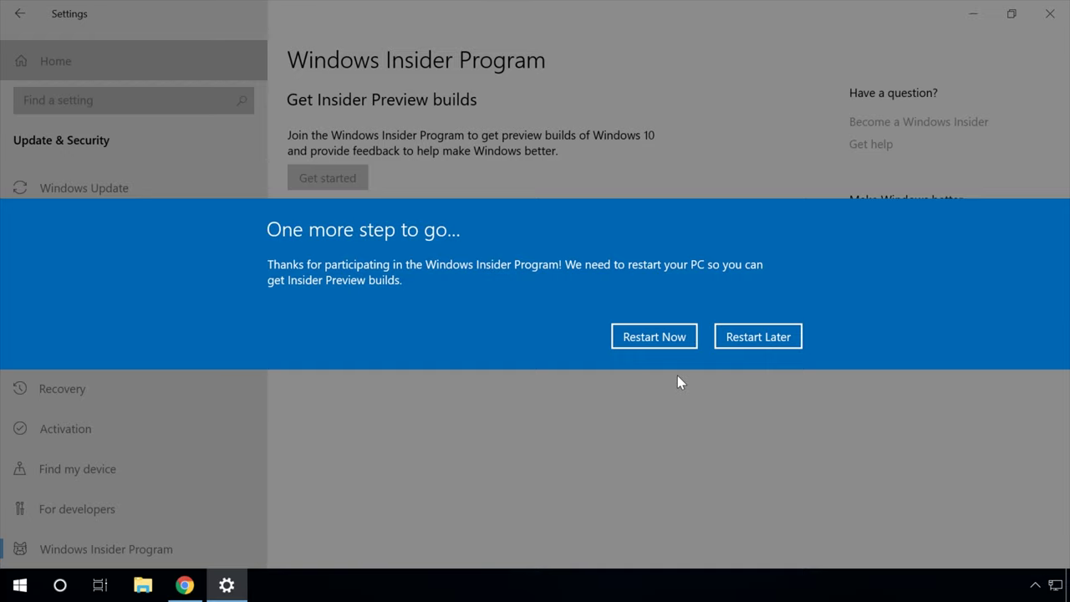
# Restart the PC immediately to finish the Insider Program enrollment, and open Update & Security in Windows Settings.
pyautogui.click(640, 338)
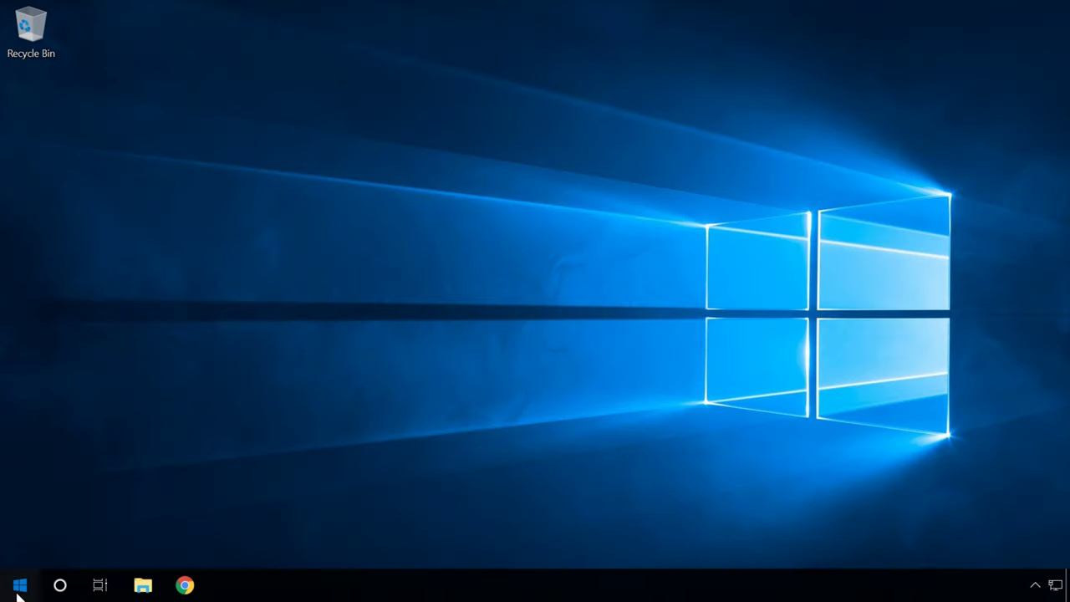
pyautogui.click(18, 587)
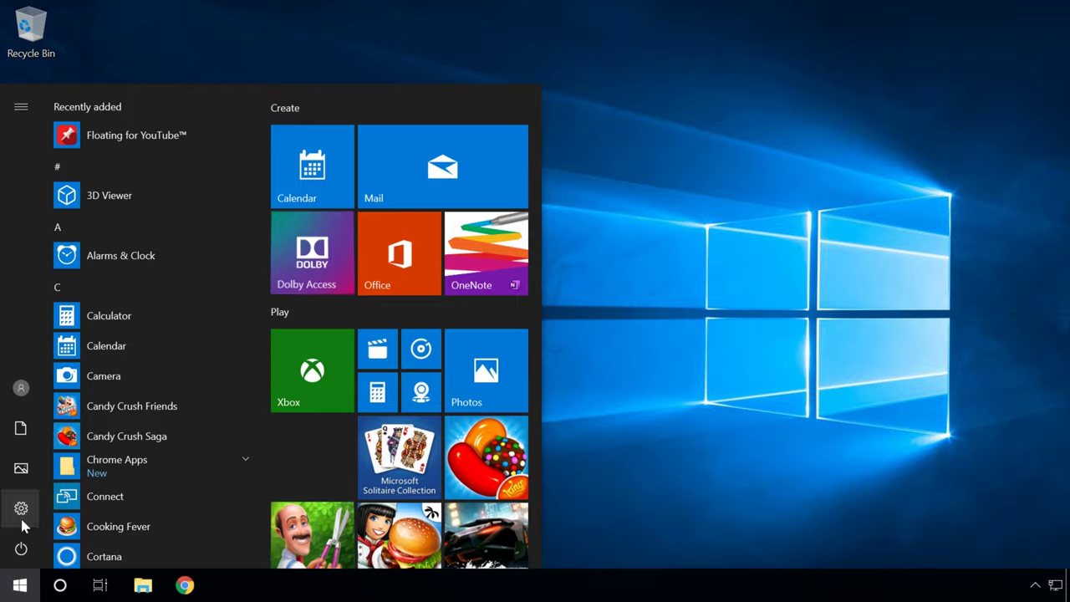
pyautogui.click(22, 524)
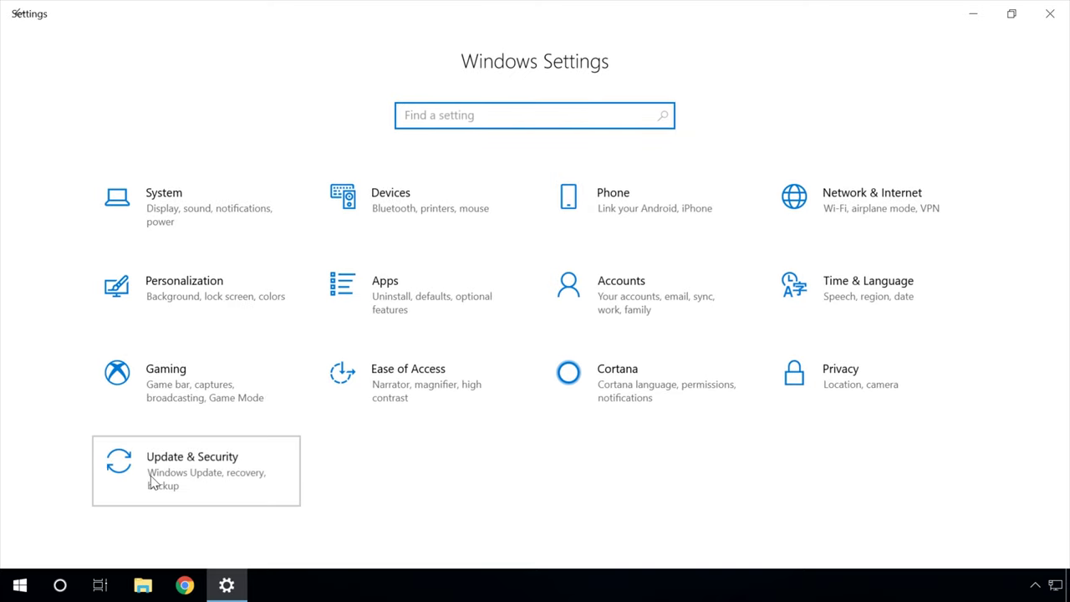
pyautogui.click(151, 482)
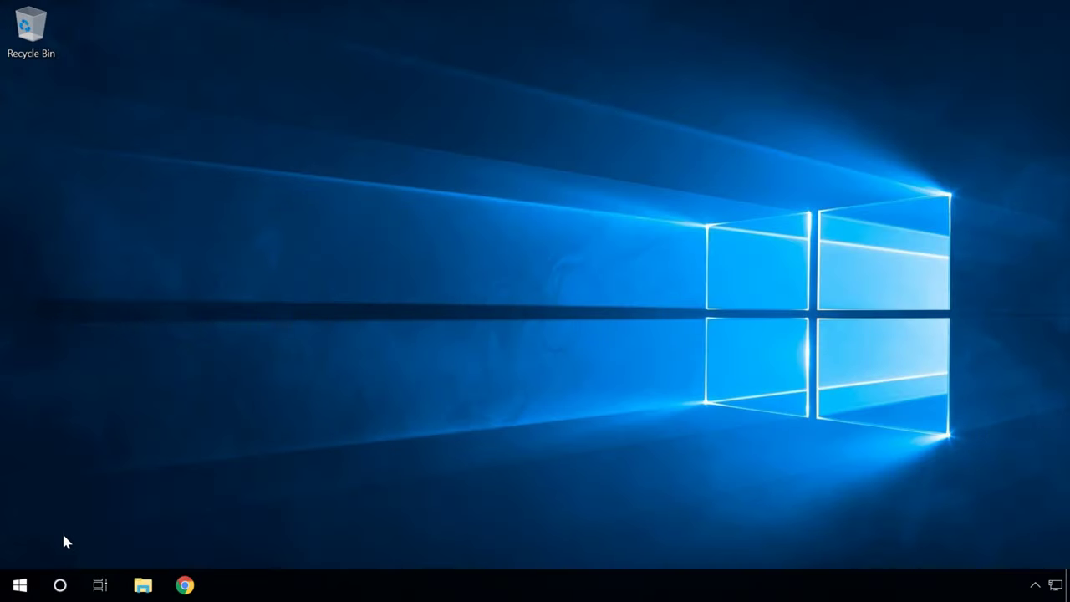
# From the desktop, open Windows Settings and go to the Windows Insider Program page under Update & Security.
pyautogui.click(25, 582)
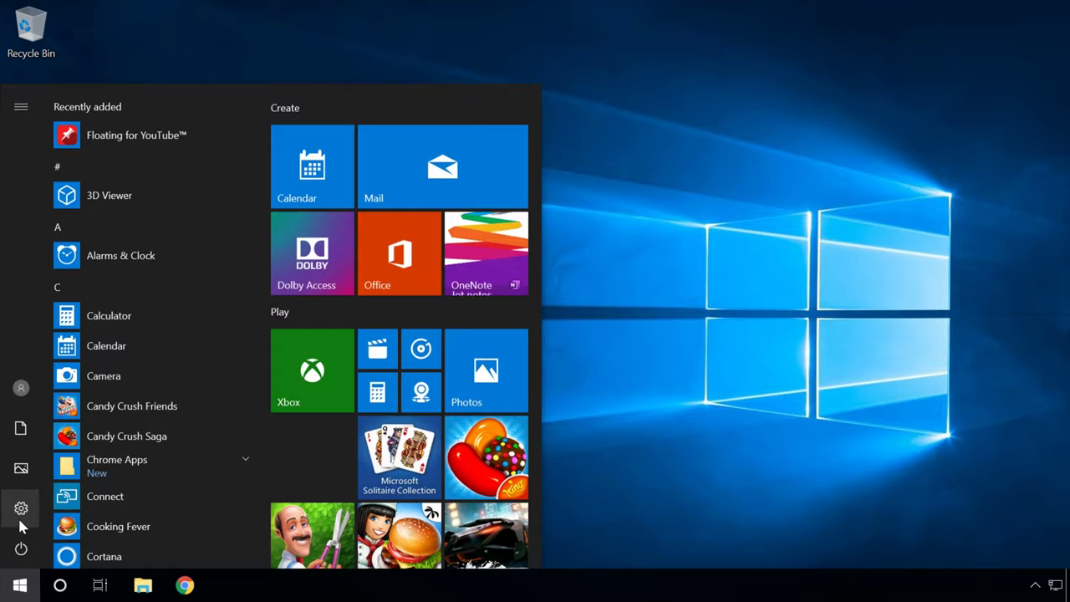
pyautogui.click(20, 518)
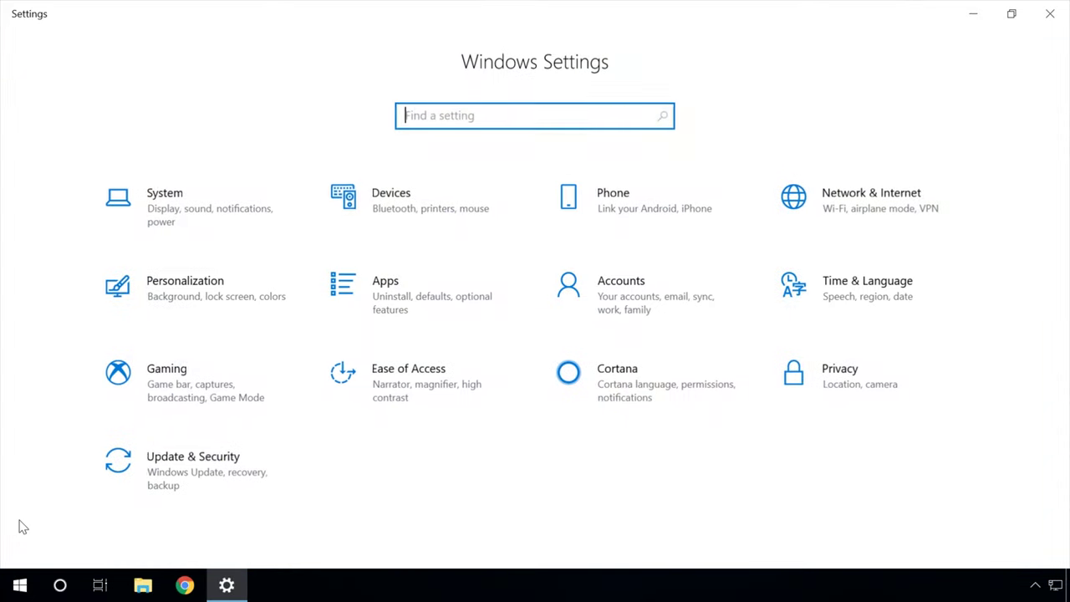
pyautogui.click(151, 473)
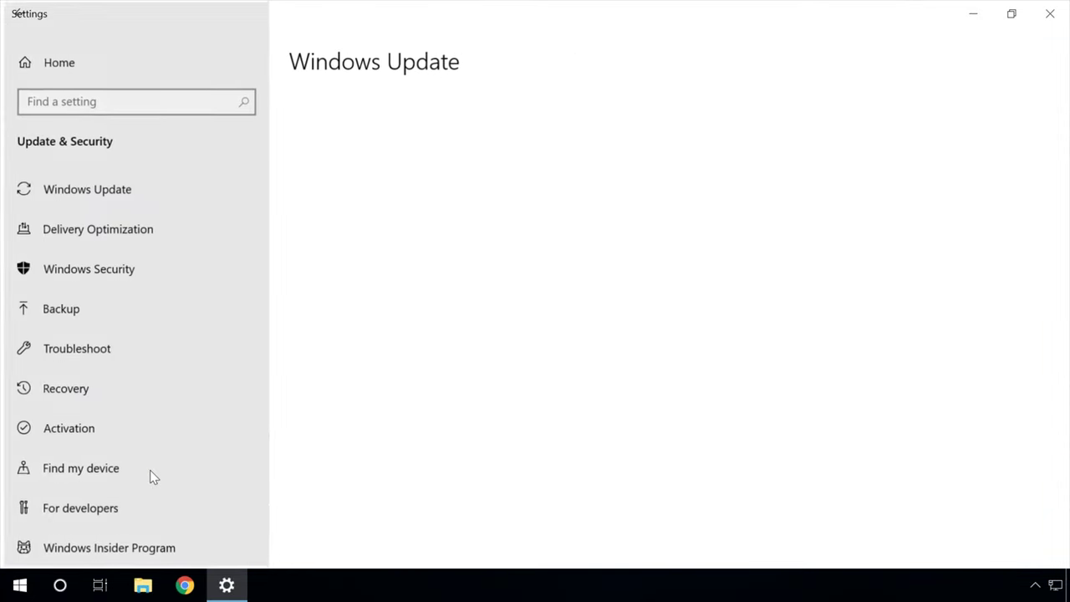
pyautogui.scroll(-2, 138, 472)
pyautogui.click(129, 482)
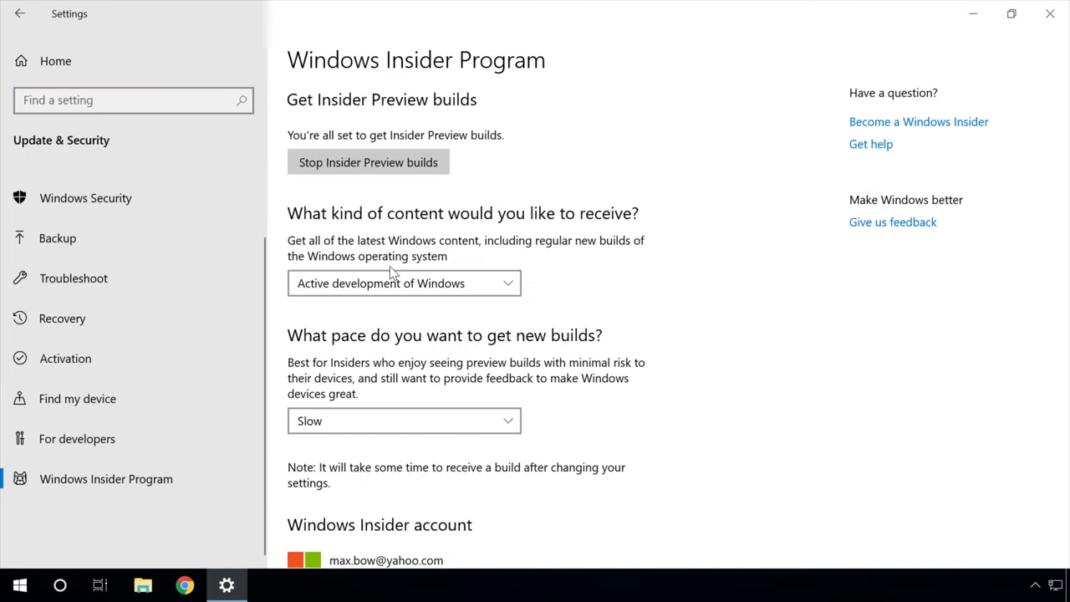
# Stop Insider Preview builds by choosing to stop Insider builds completely, and confirm the opt-out.
pyautogui.click(356, 167)
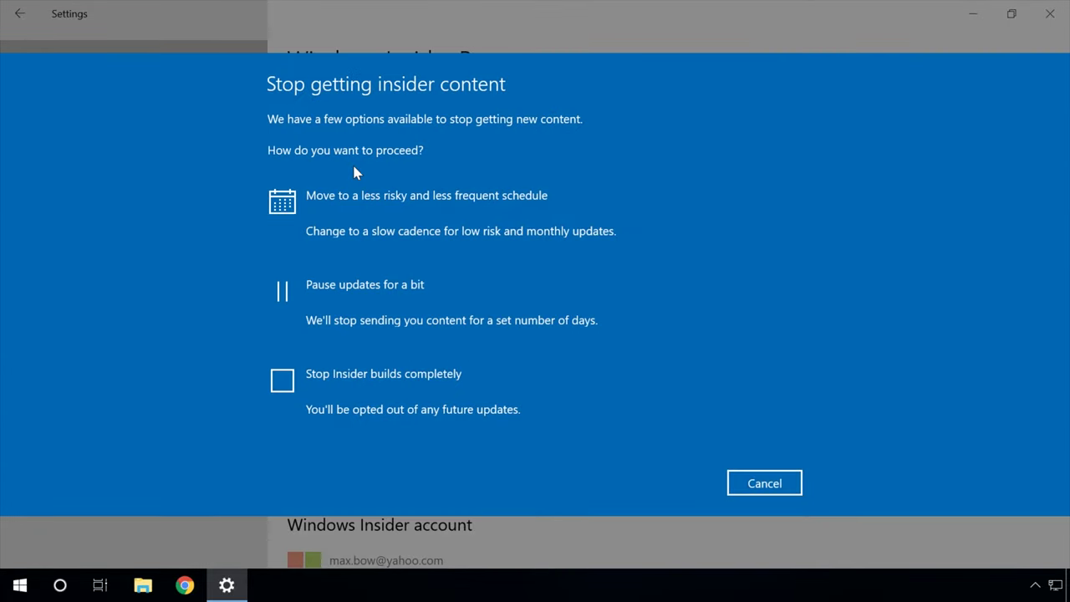
pyautogui.click(285, 386)
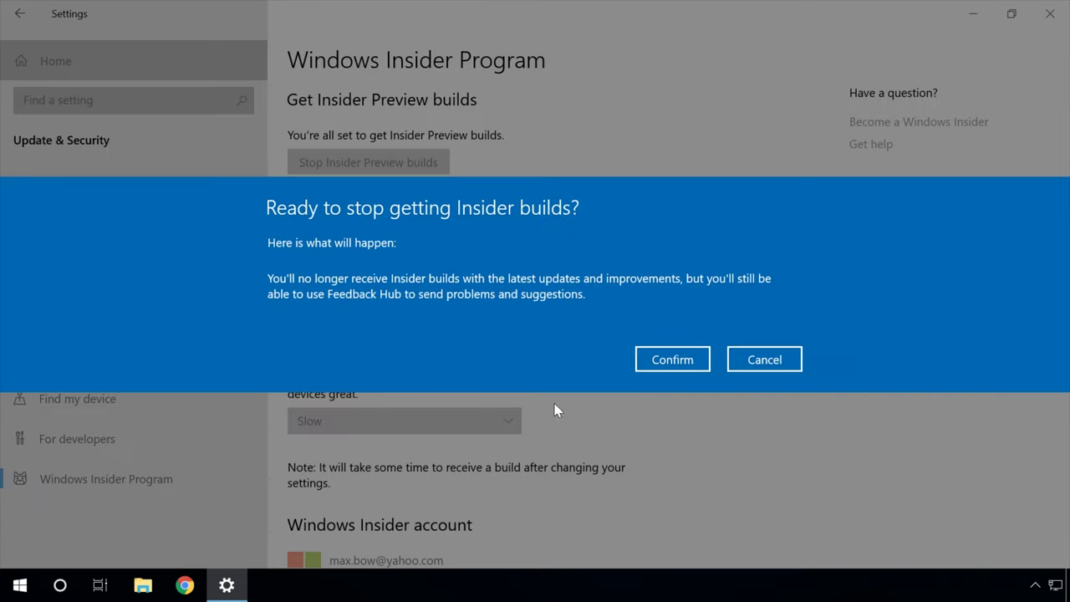
pyautogui.click(661, 368)
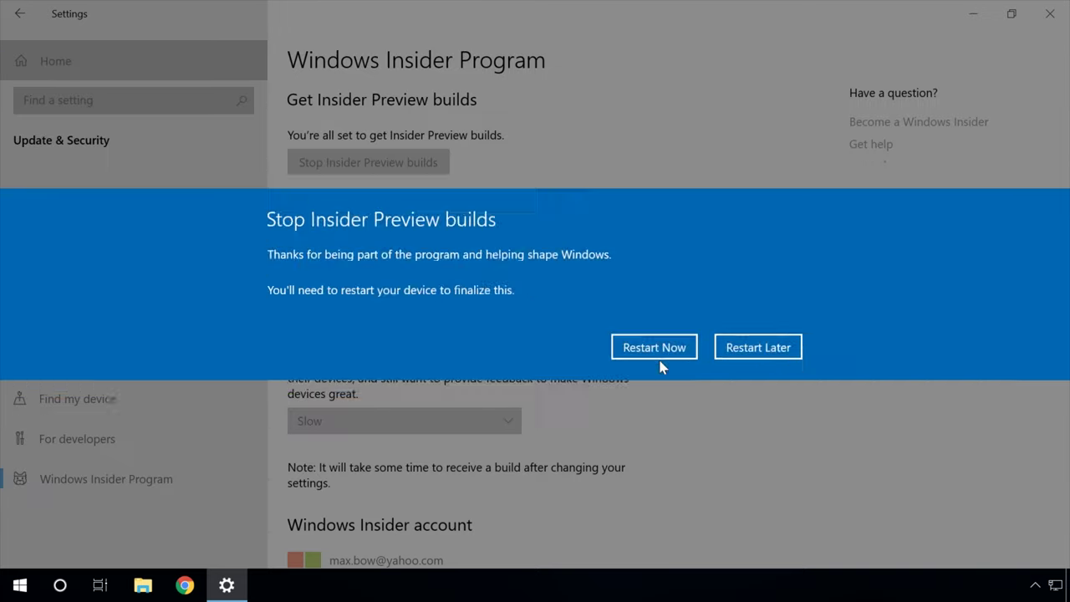